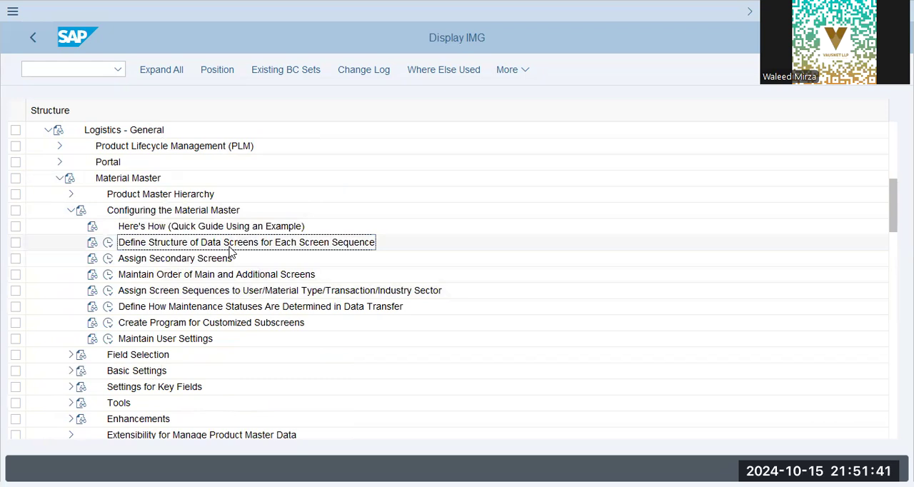
# - Open the Create Material transaction (MM01) and switch to its window
pyautogui.click(81, 69)
pyautogui.write('/n o')
pyautogui.press('BackSpace')
pyautogui.press('BackSpace')
pyautogui.press('BackSpace')
pyautogui.write('nmm03')
pyautogui.press('Return')
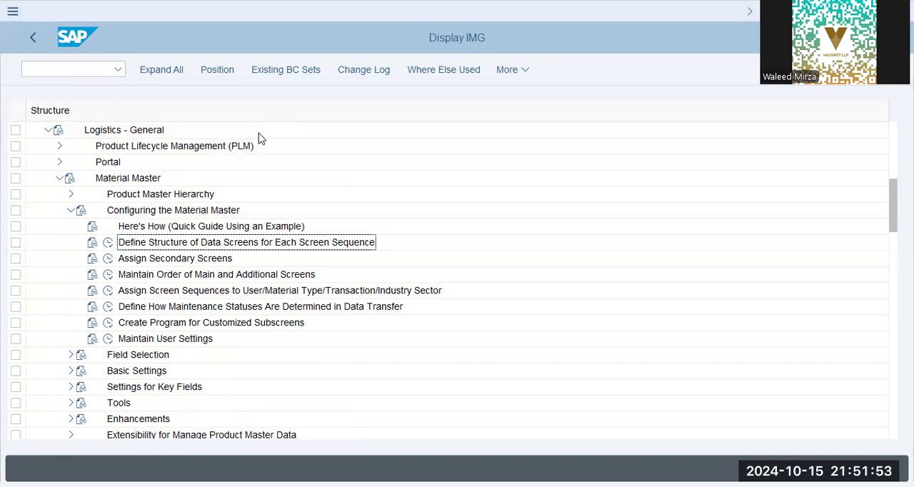
pyautogui.hotkey('alt', 'Tab')
# - Enter material m800-aa42-5 with industry sector Mechanical engineering and material type Finished Product (FERT)
pyautogui.click(206, 152)
pyautogui.click(330, 157)
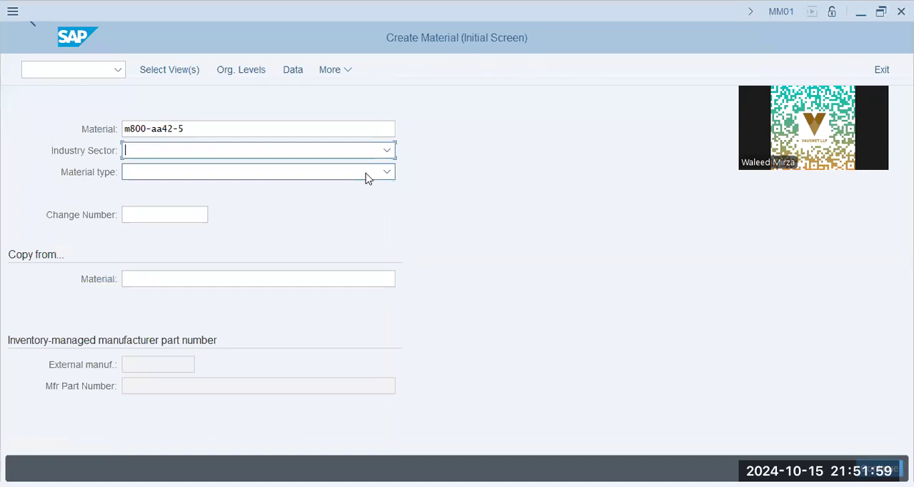
pyautogui.press('m')
pyautogui.click(349, 151)
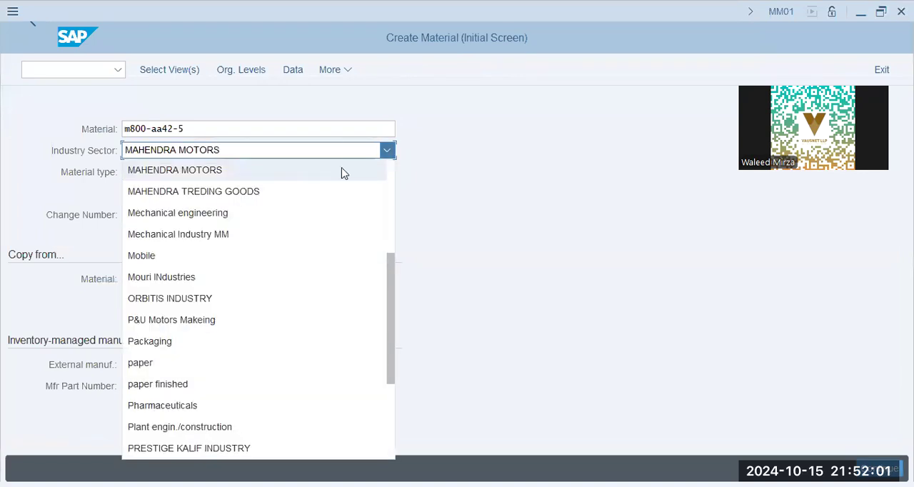
pyautogui.click(247, 212)
pyautogui.click(221, 175)
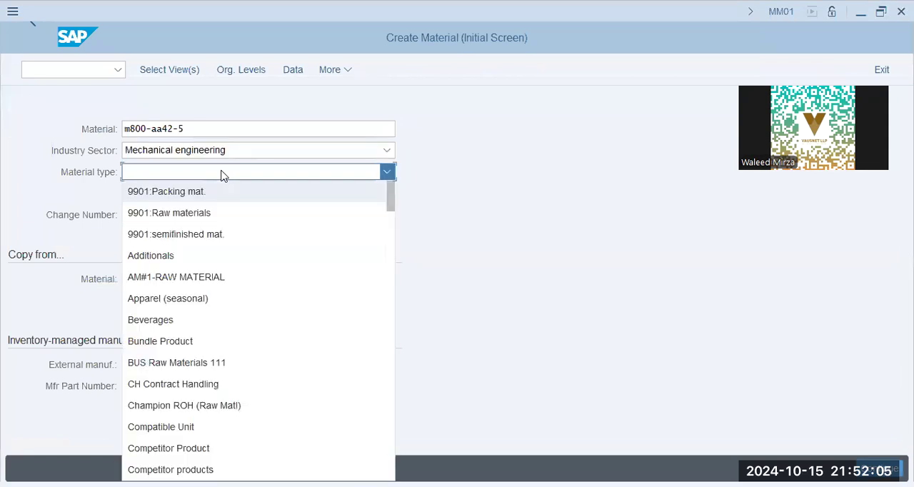
pyautogui.scroll(-3, 224, 176)
pyautogui.scroll(-5, 224, 322)
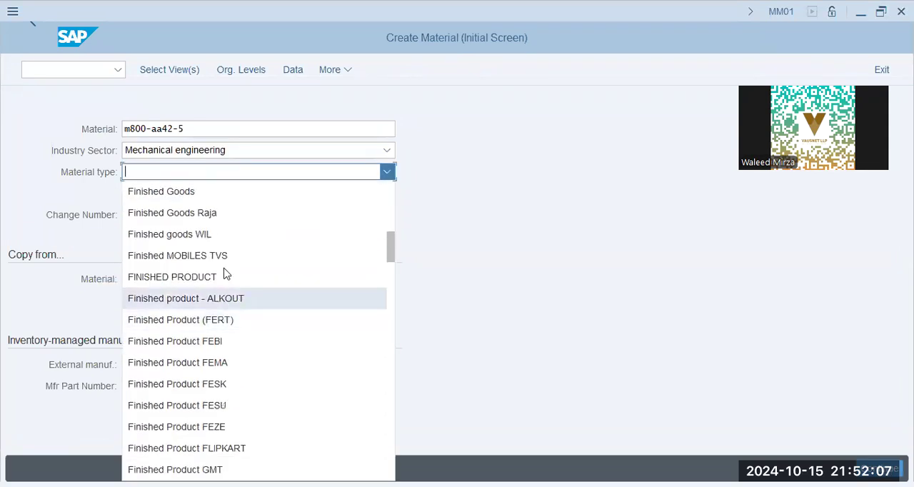
pyautogui.click(207, 319)
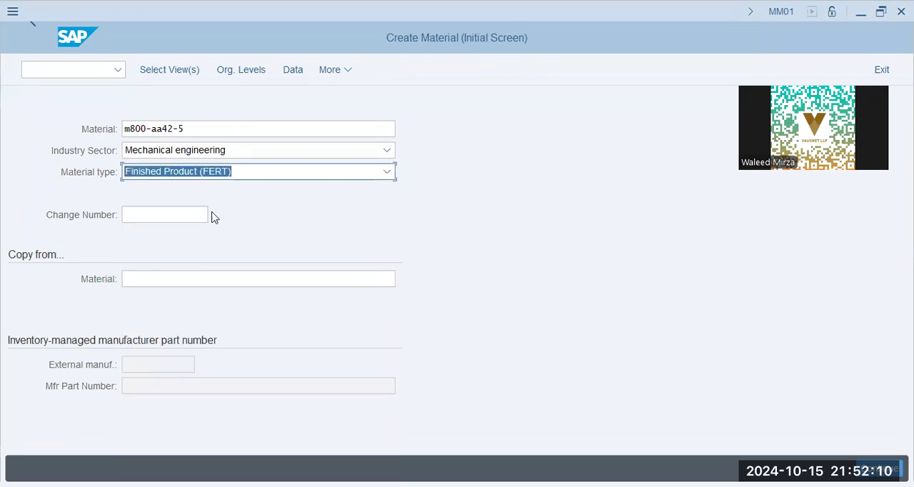
# - Accept the preselected material views, and set plant AA42 and storage location SHJ in the organizational levels
pyautogui.click(192, 71)
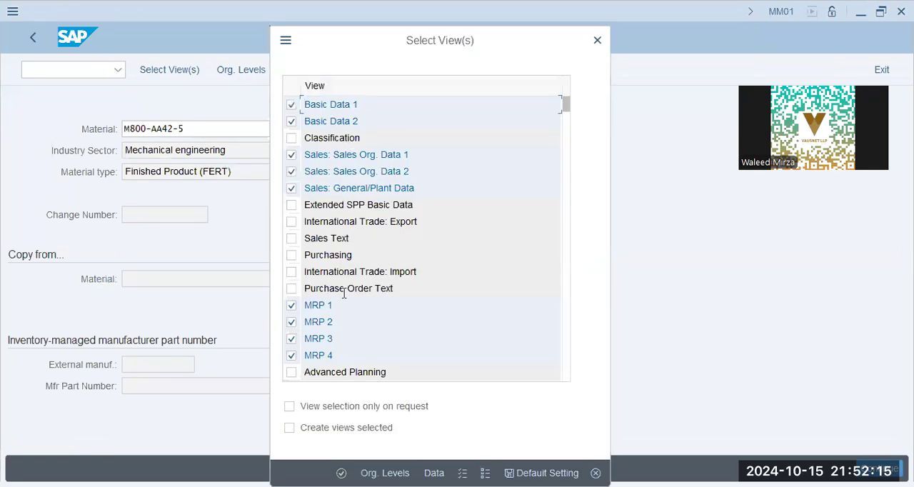
pyautogui.press('Return')
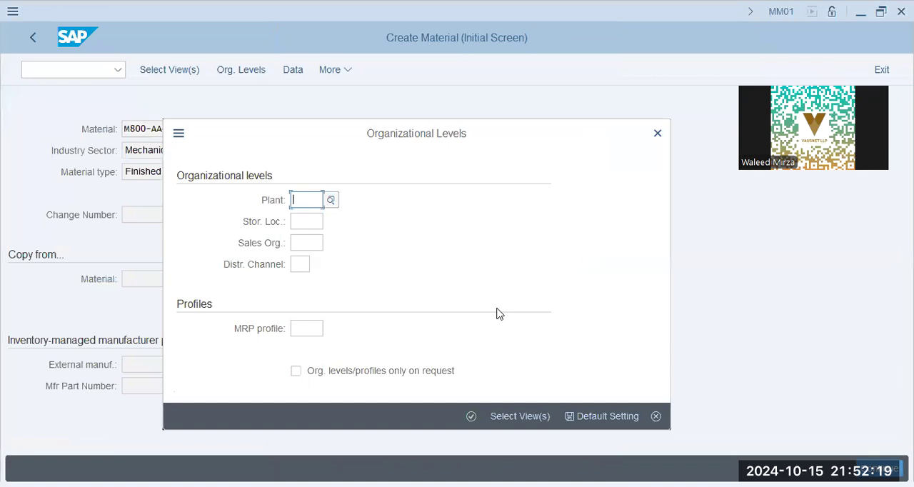
pyautogui.write('aa42')
pyautogui.press('Tab')
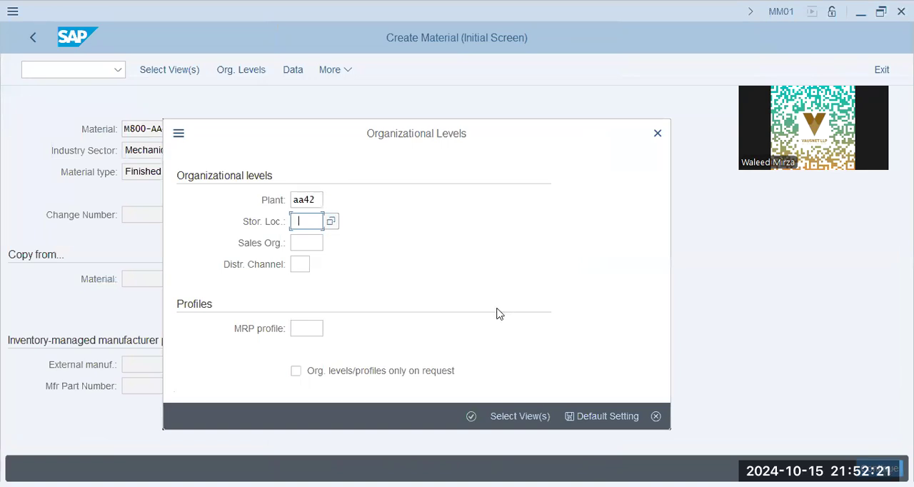
pyautogui.click(542, 310)
pyautogui.click(331, 222)
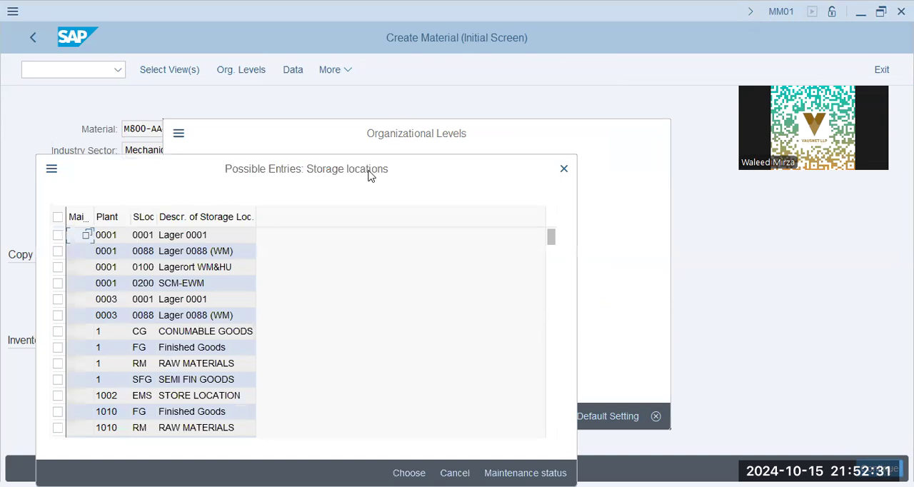
pyautogui.scroll(-15, 293, 336)
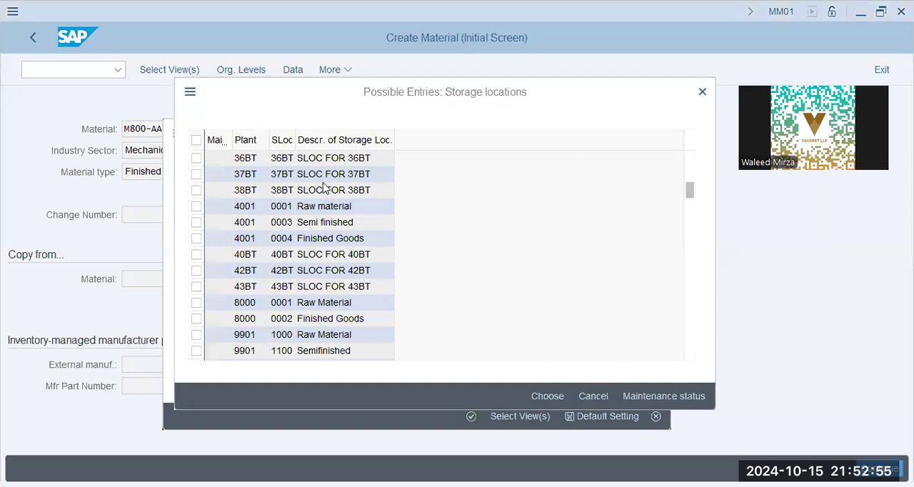
pyautogui.scroll(-5, 320, 221)
pyautogui.click(305, 242)
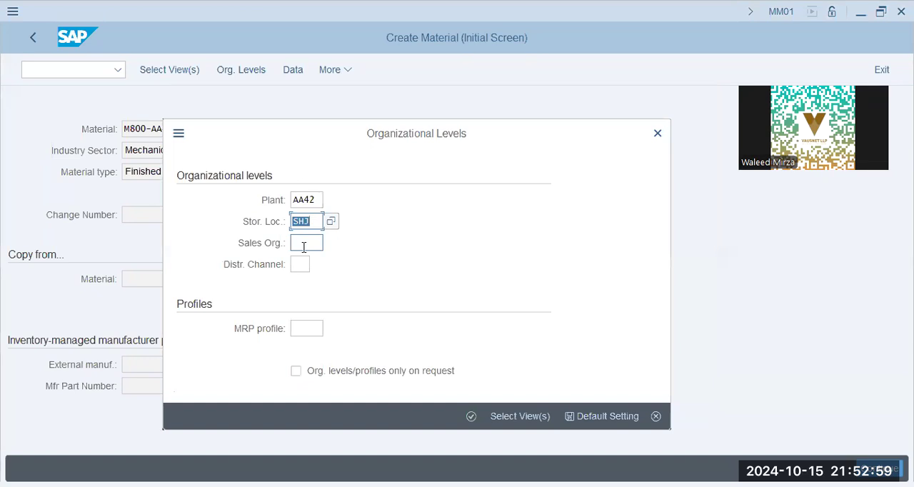
# - Set the sales organization to AA42 and the distribution channel to aa, and confirm the organizational levels
pyautogui.click(306, 243)
pyautogui.click(319, 262)
pyautogui.click(295, 267)
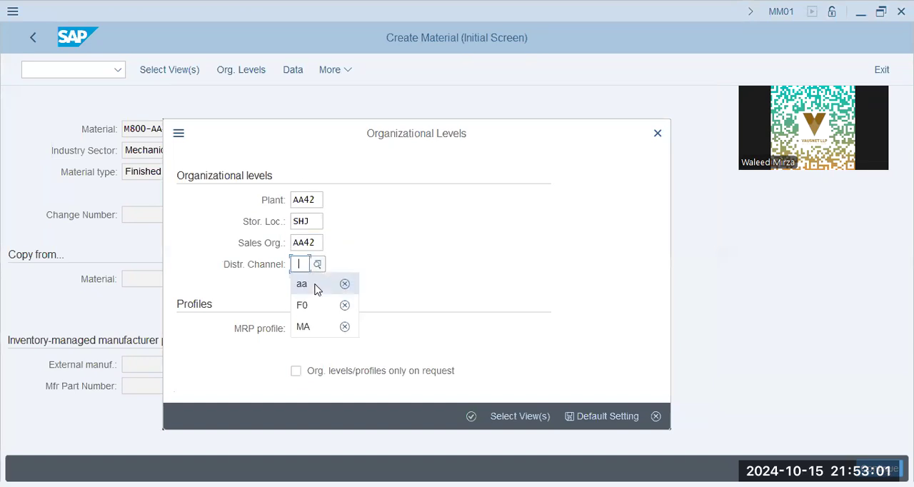
pyautogui.click(316, 287)
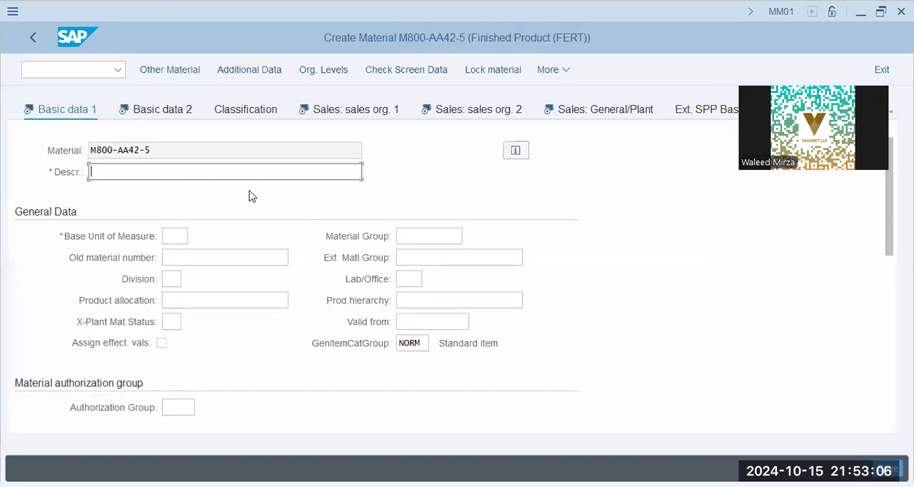
# - Fill in the basic data with description M800-AA42-5, base unit of measure PC, material group 01 and division 00
pyautogui.click(173, 172)
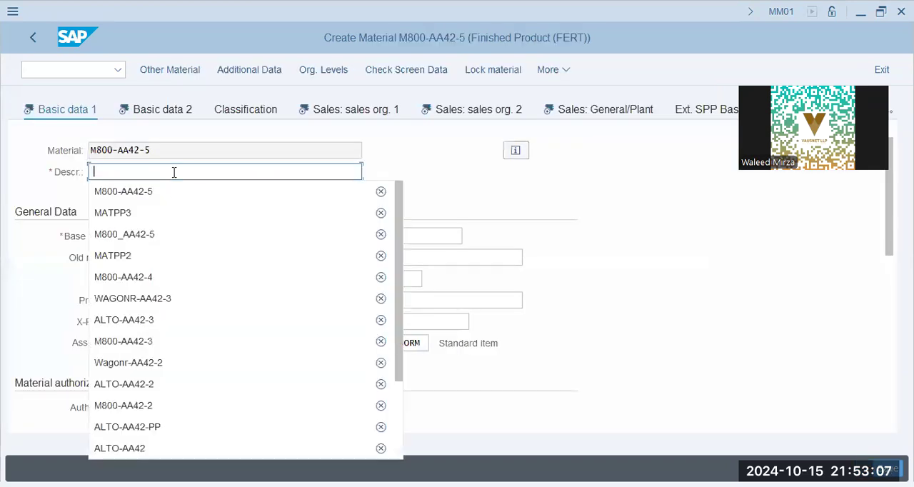
pyautogui.click(171, 191)
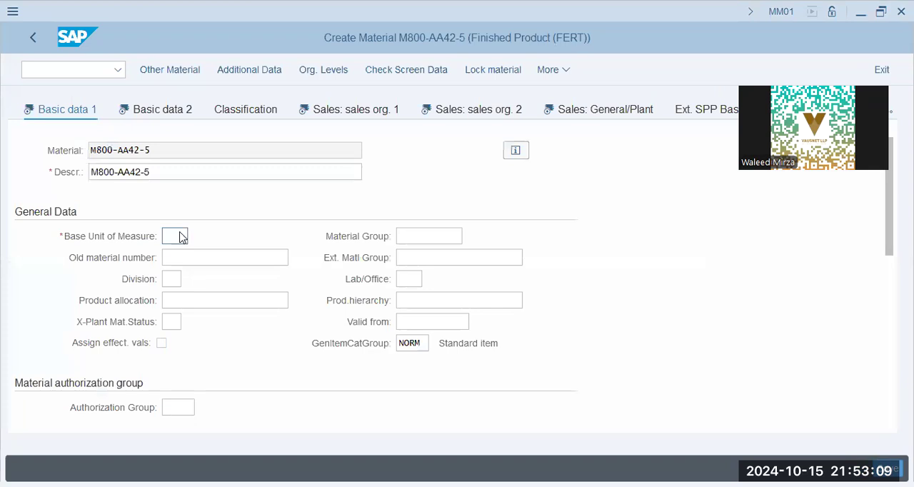
pyautogui.click(194, 257)
pyautogui.click(420, 239)
pyautogui.click(422, 258)
pyautogui.click(171, 279)
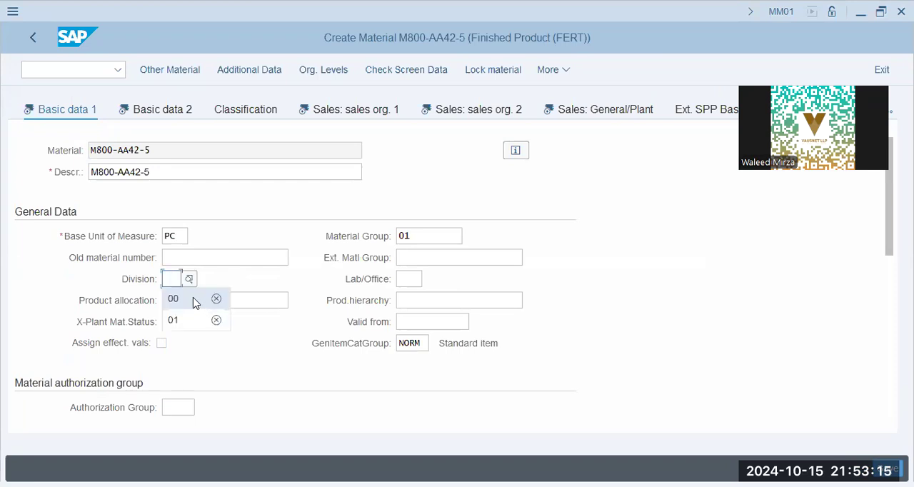
pyautogui.click(192, 300)
pyautogui.click(224, 300)
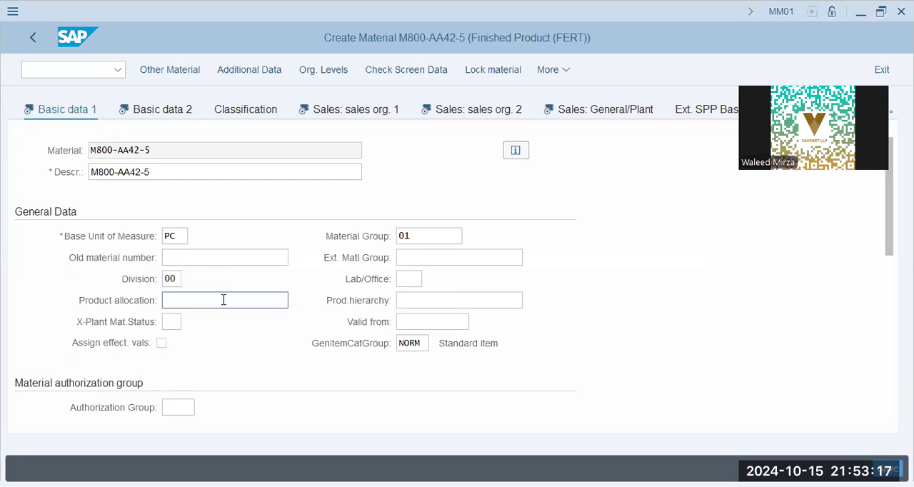
# - Check the remaining Basic data 1 fields and look at the Basic data 2 view
pyautogui.scroll(-10, 226, 304)
pyautogui.scroll(3, 225, 299)
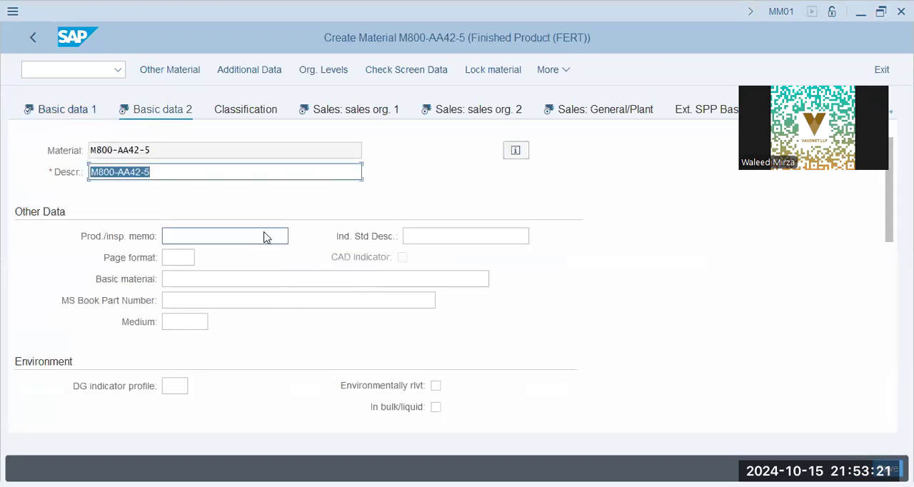
pyautogui.click(262, 240)
pyautogui.click(401, 243)
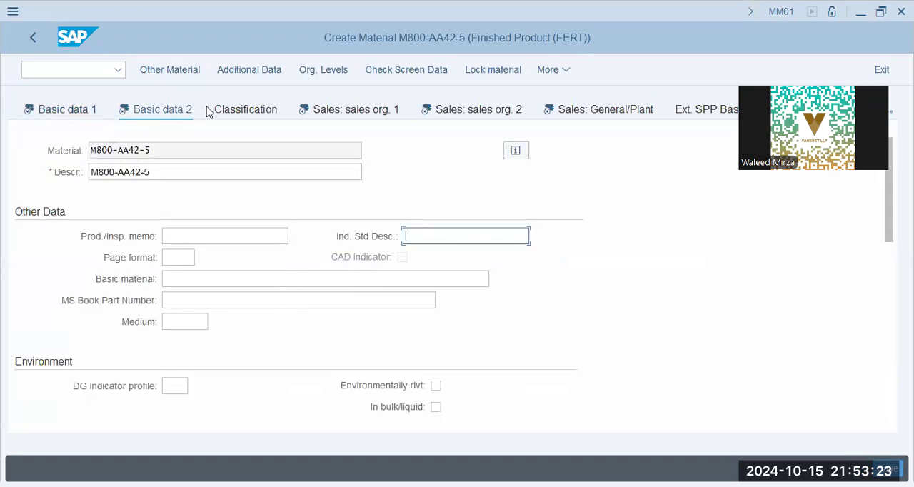
# - Add material description M800-AA42-5 for language de in the additional data and return to the main data
pyautogui.click(249, 70)
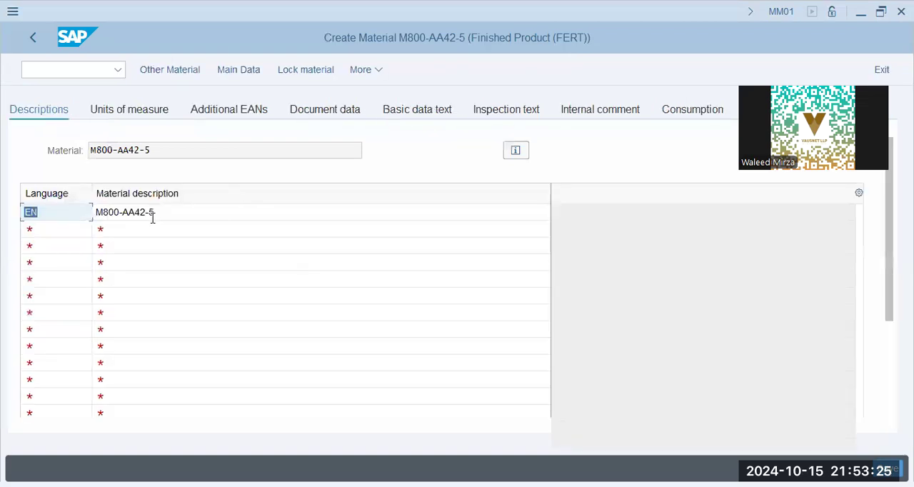
pyautogui.click(63, 233)
pyautogui.write('de')
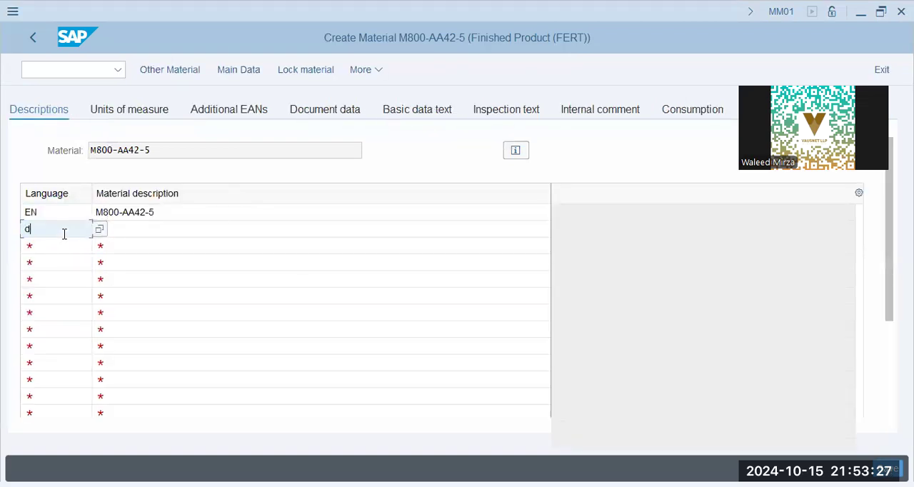
pyautogui.click(143, 227)
pyautogui.click(175, 213)
pyautogui.hotkey('ctrl', 'c')
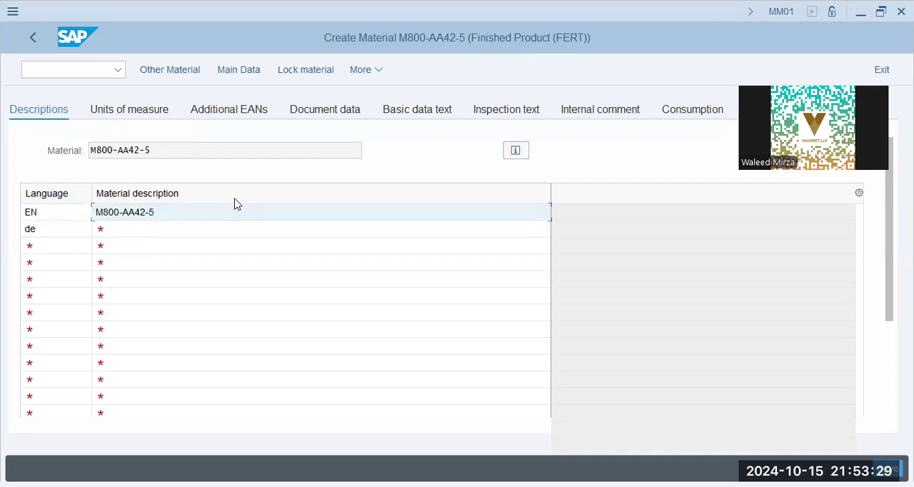
pyautogui.click(178, 229)
pyautogui.hotkey('ctrl', 'v')
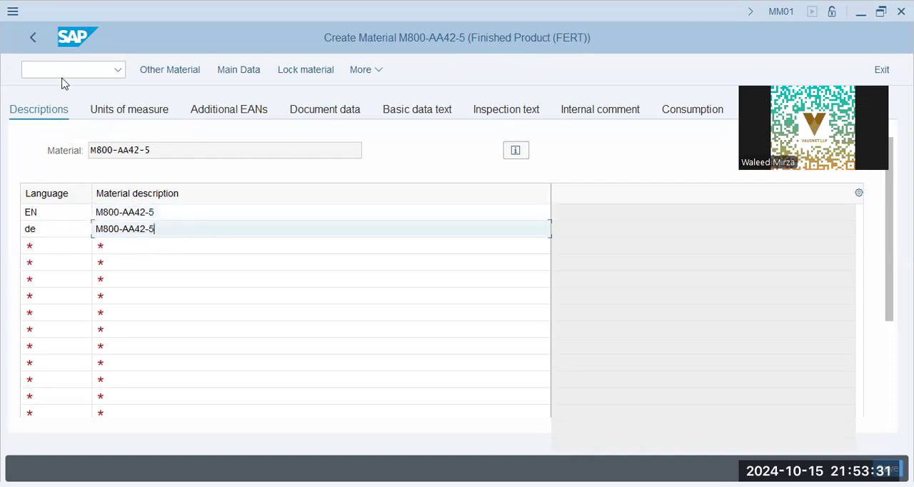
pyautogui.click(33, 40)
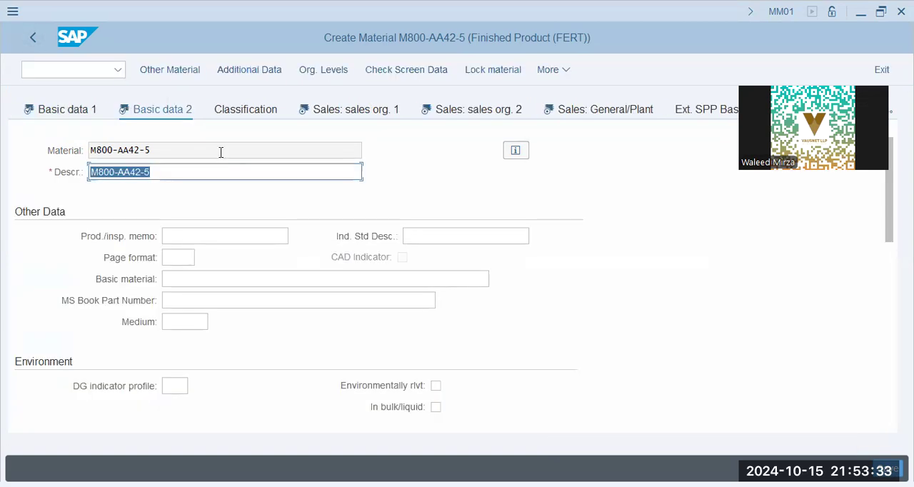
# - In the Sales: sales org. 1 view, set the tax classification for the AE output tax (MWST) to 0
pyautogui.click(343, 112)
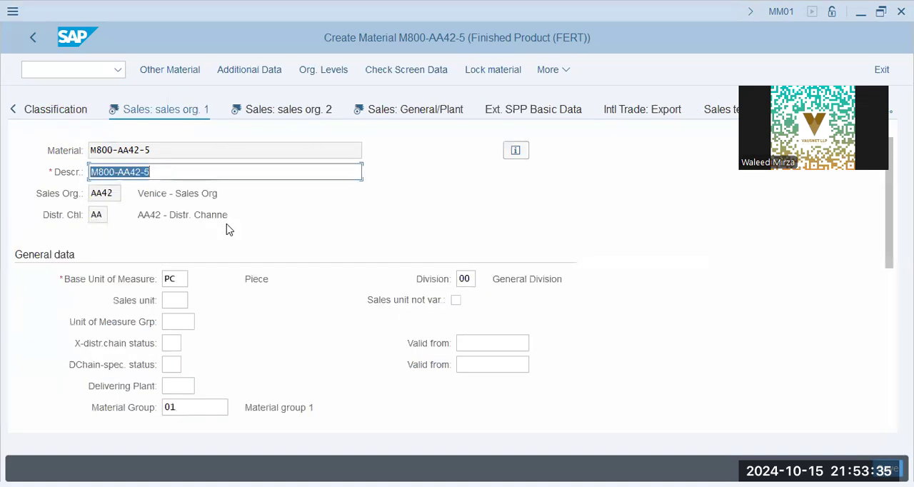
pyautogui.click(175, 300)
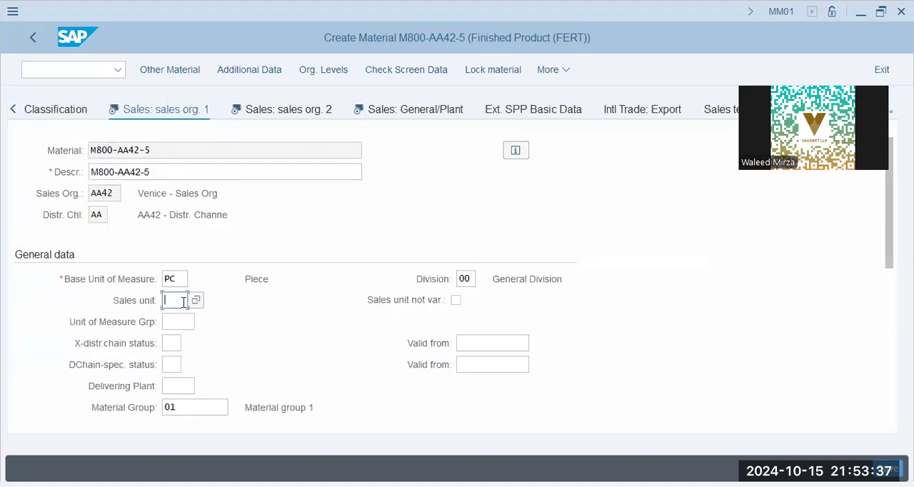
pyautogui.scroll(-3, 184, 303)
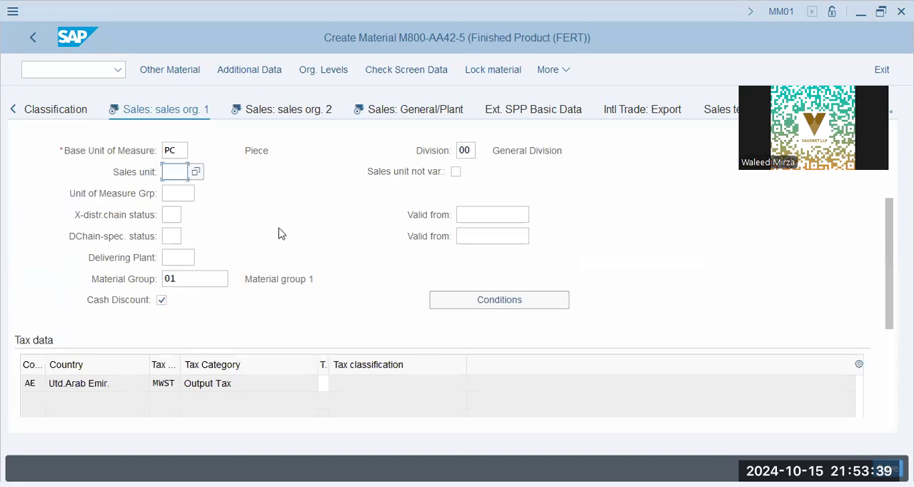
pyautogui.click(174, 193)
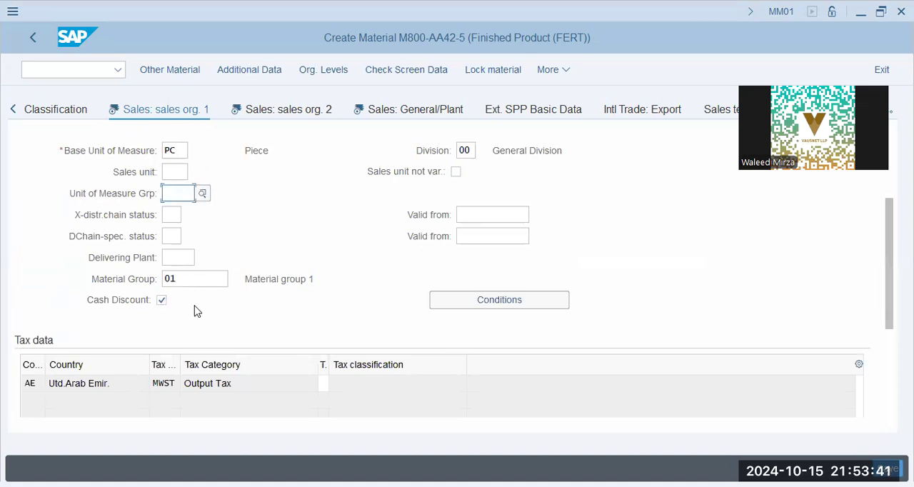
pyautogui.click(197, 273)
pyautogui.scroll(-3, 295, 271)
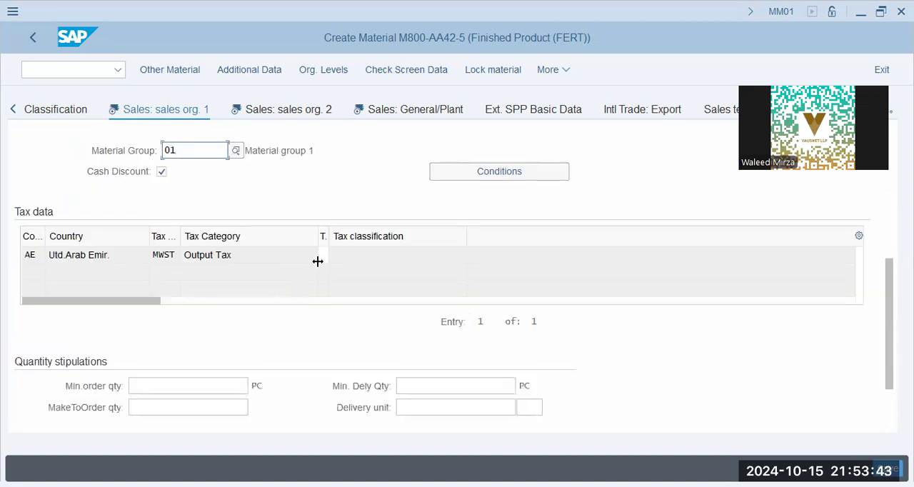
pyautogui.click(324, 255)
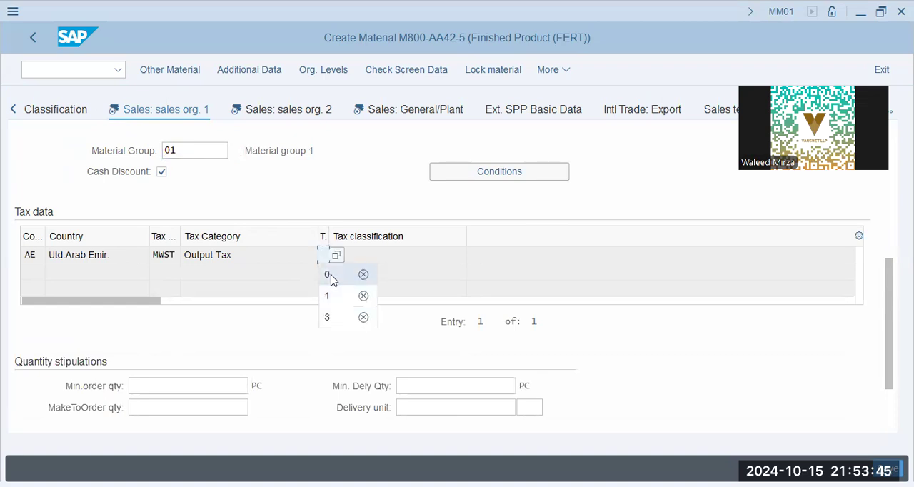
pyautogui.click(328, 275)
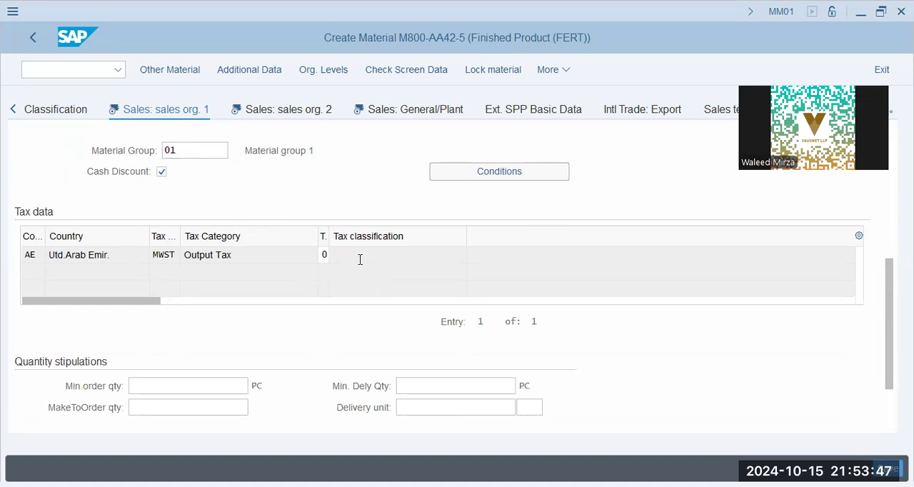